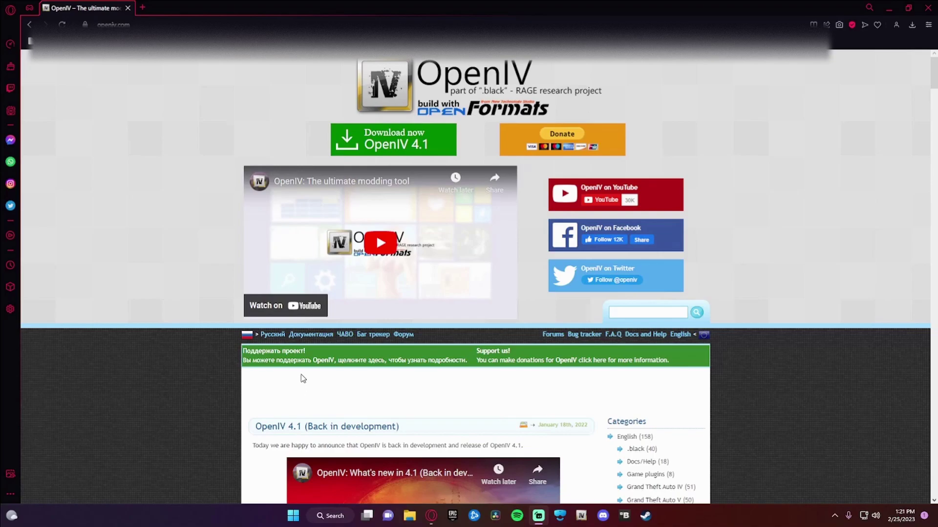
Download the OpenIV 4.1 installer from the website and save it to the Desktop.
left_click(376, 145)
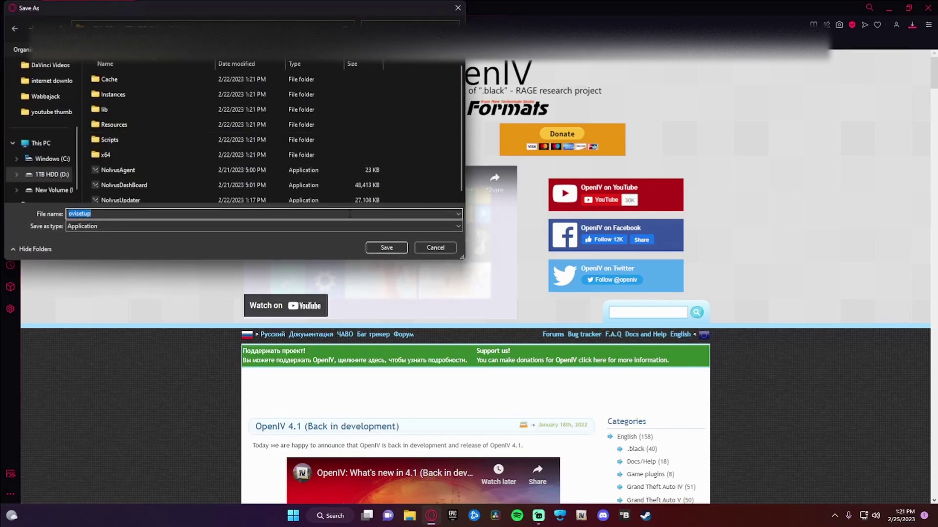
left_click(42, 96)
left_click(386, 249)
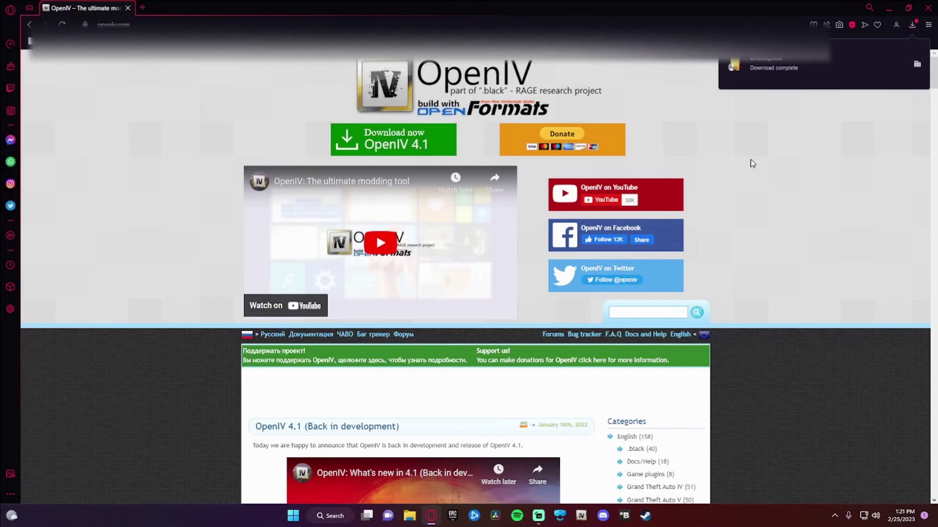
Launch the downloaded installer, keep English and accept the license terms.
left_click(776, 63)
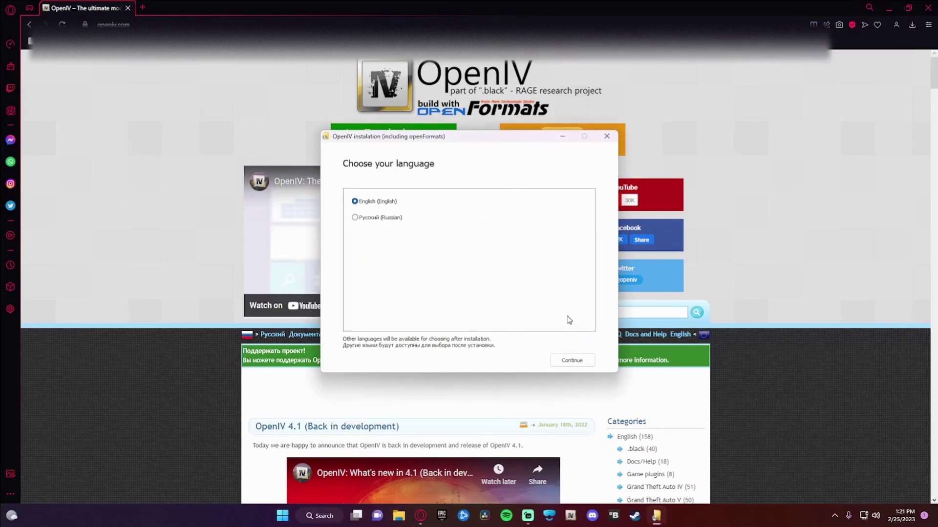
left_click(574, 360)
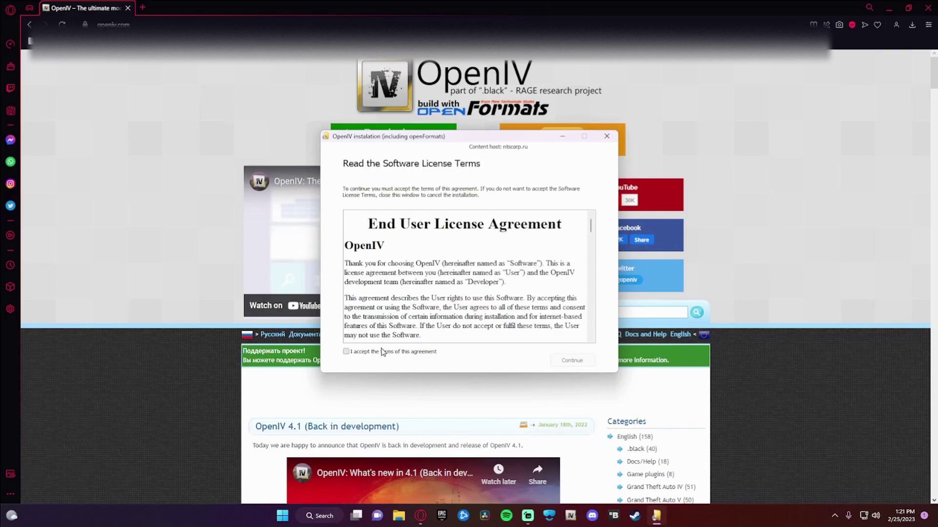
left_click(382, 352)
scroll(552, 308, "down", 3)
scroll(552, 308, "down", 3)
scroll(551, 308, "down", 5)
scroll(552, 308, "down", 5)
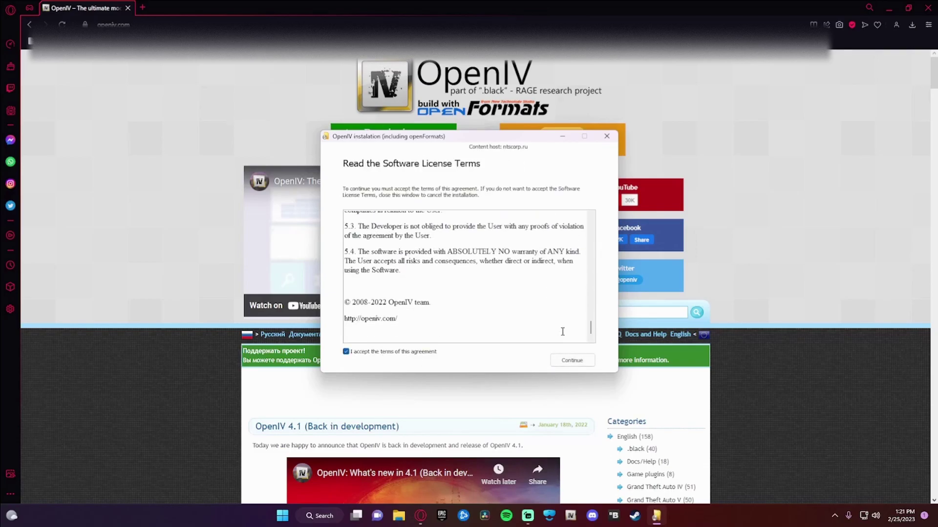
left_click(564, 362)
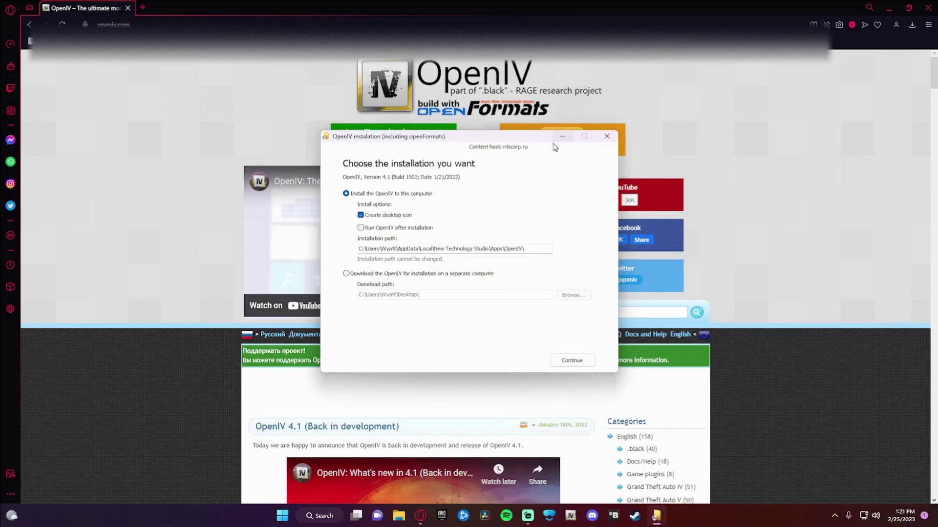
Enable 'Run OpenIV after installation' and start the OpenIV 4.1 install, confirming Yes.
left_click(367, 229)
left_click(572, 361)
left_click(461, 289)
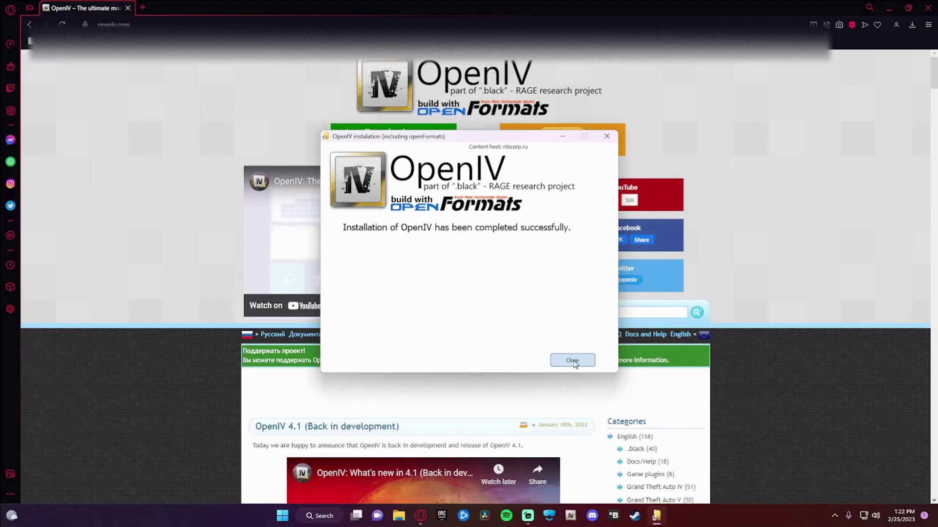
Choose Grand Theft Auto V for Windows, point it to the Steam Grand Theft Auto V folder and continue into OpenIV.
left_click(572, 361)
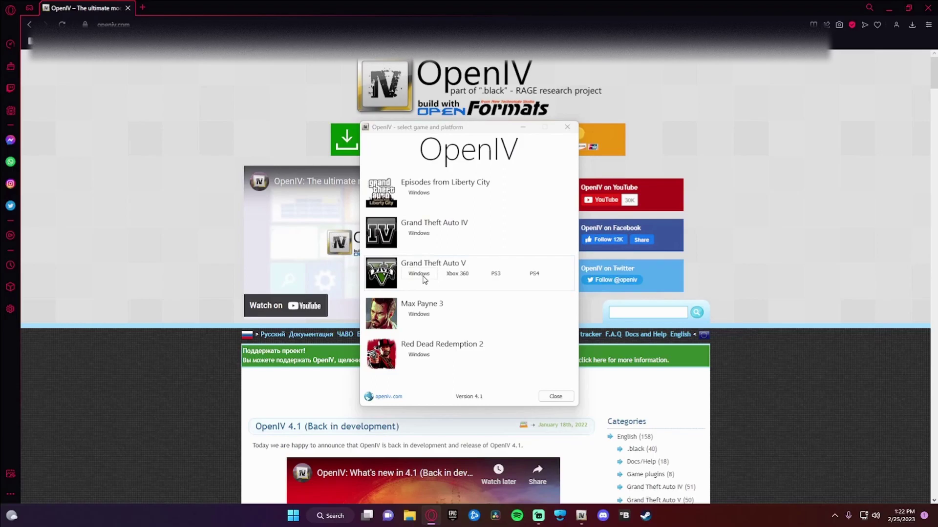
left_click(421, 274)
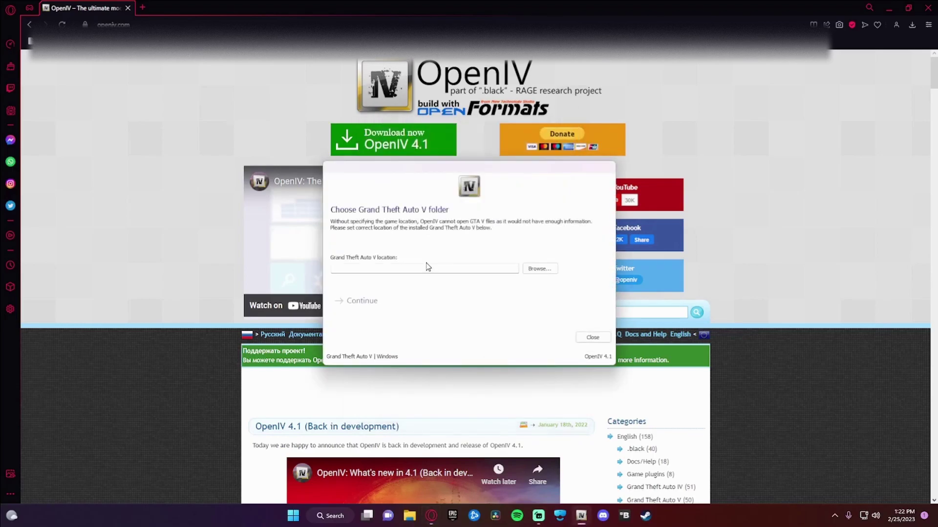
left_click(540, 268)
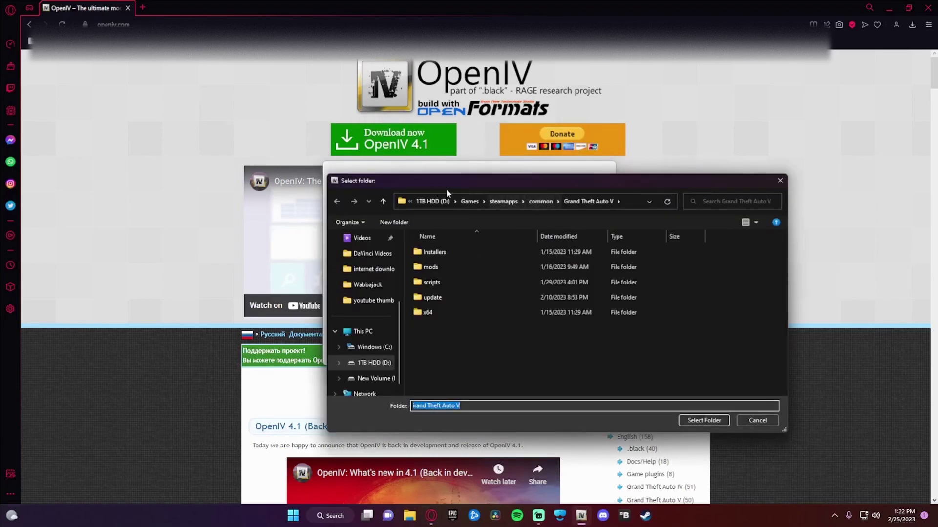
left_click(700, 423)
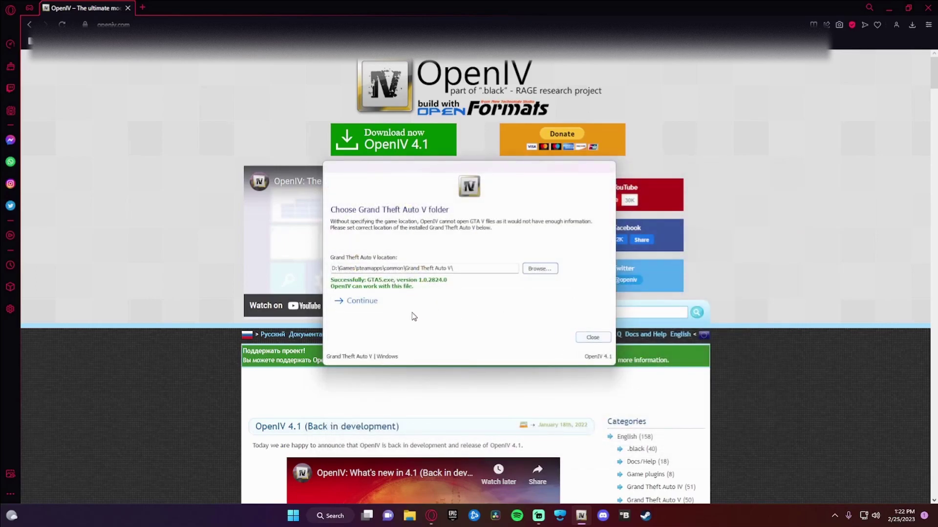
left_click(411, 305)
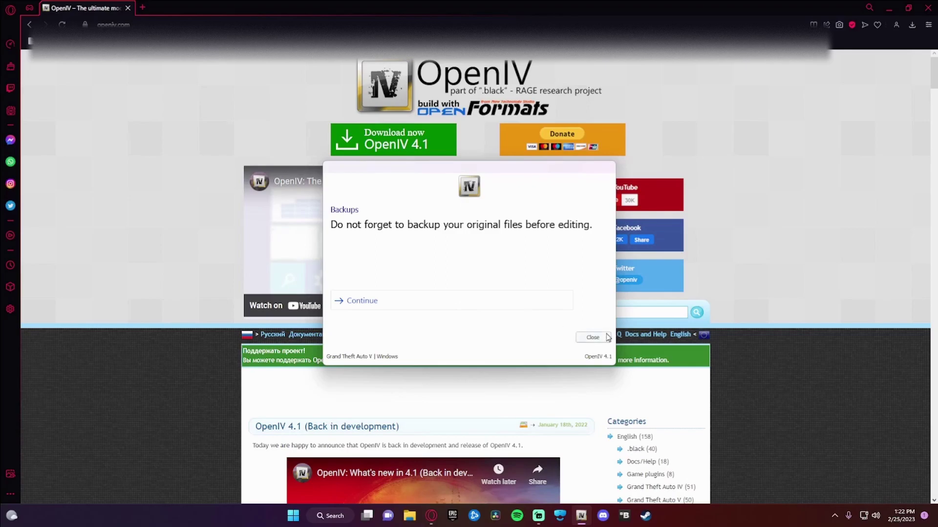
left_click(374, 309)
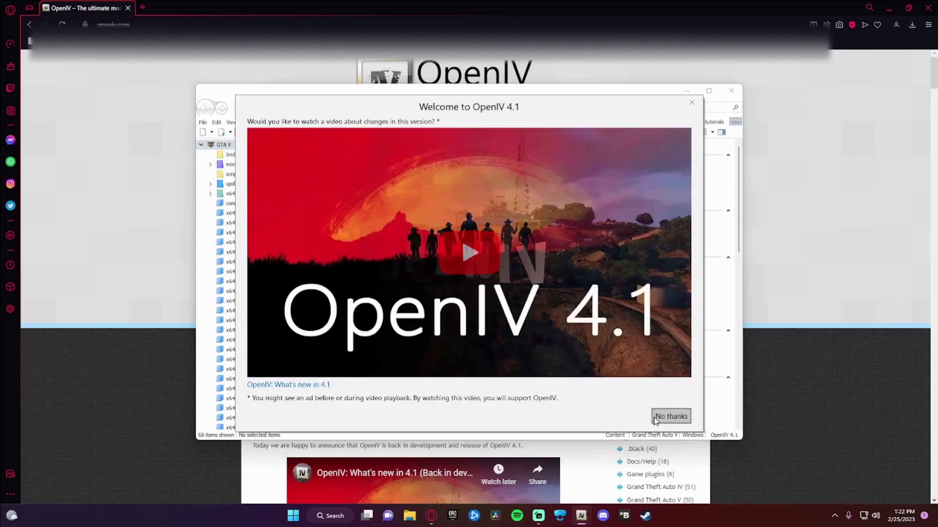
Skip the welcome video and switch OpenIV into edit mode, confirming the warning.
left_click(660, 418)
left_click(601, 109)
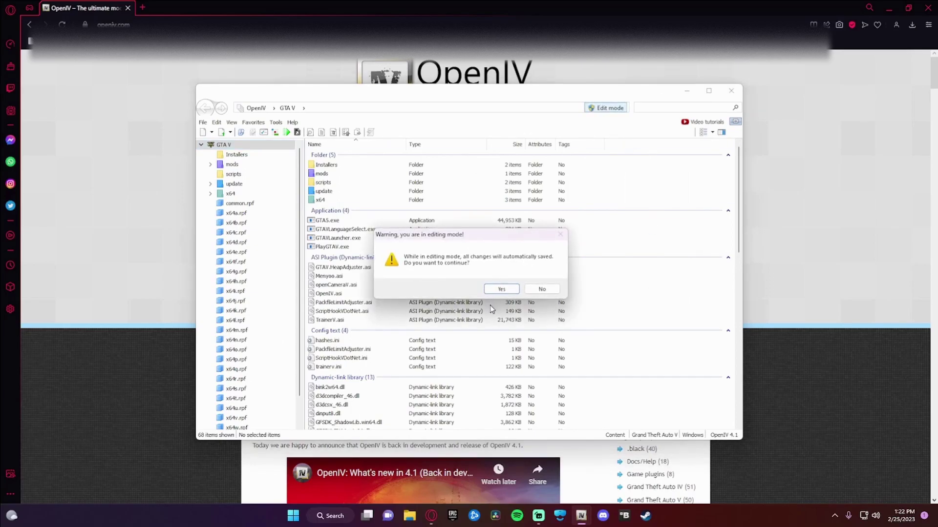
left_click(494, 289)
From Tools, reach the ASI Manager and reinstall ASI Loader so all plugins show installed.
left_click(291, 122)
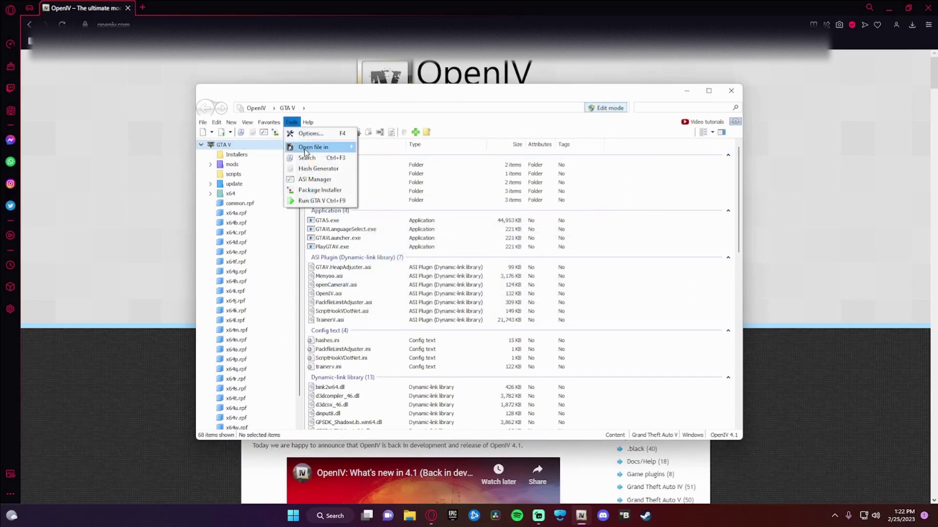
left_click(314, 191)
left_click(628, 346)
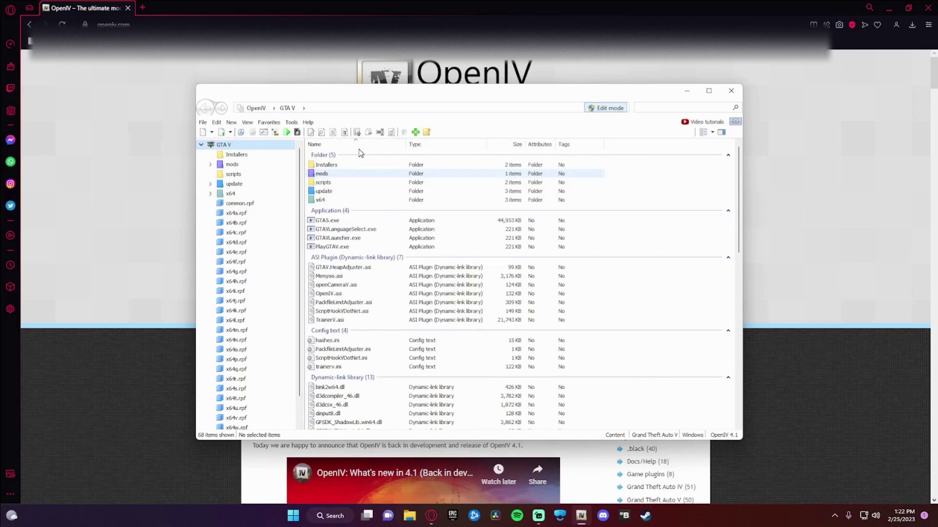
left_click(291, 122)
left_click(315, 180)
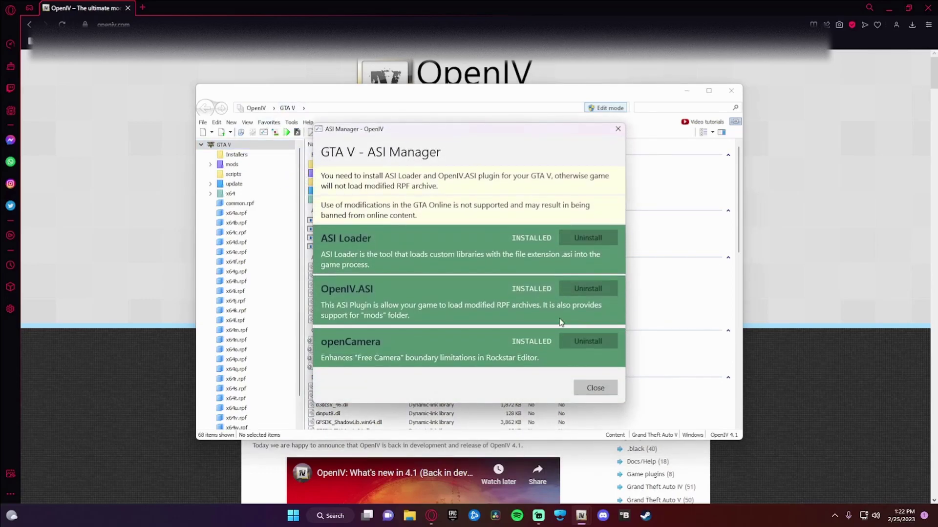
left_click(573, 238)
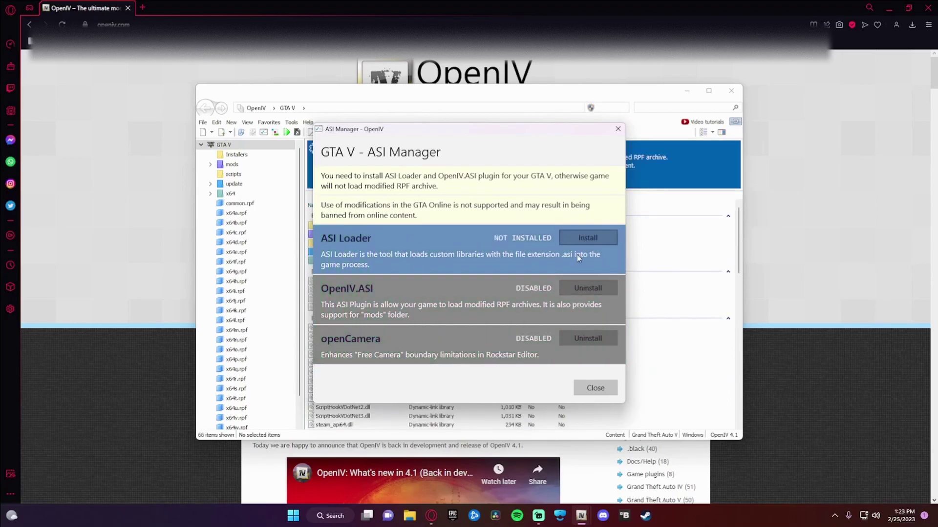
left_click(581, 241)
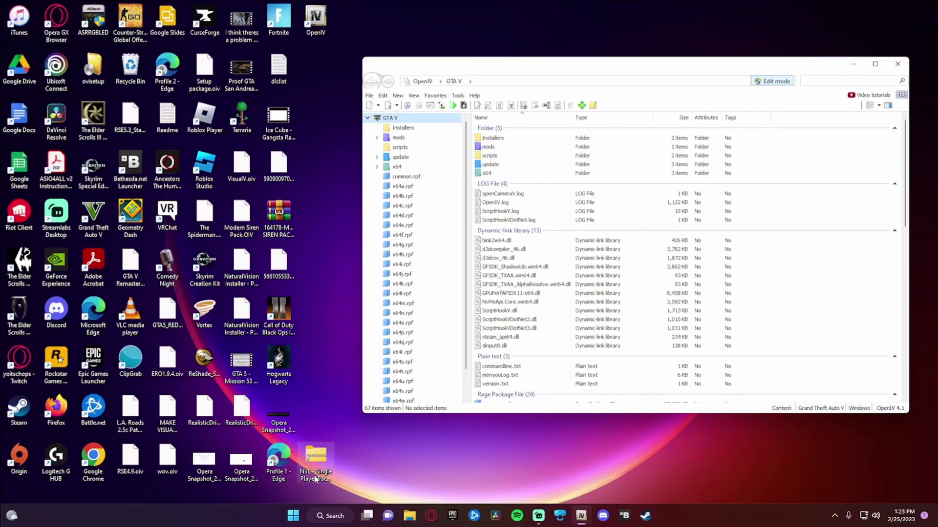
Copy the NaturalVision PART ONE and PART TWO .oiv files from the NVE Single Player Package onto the Desktop, replacing existing copies.
double_click(315, 473)
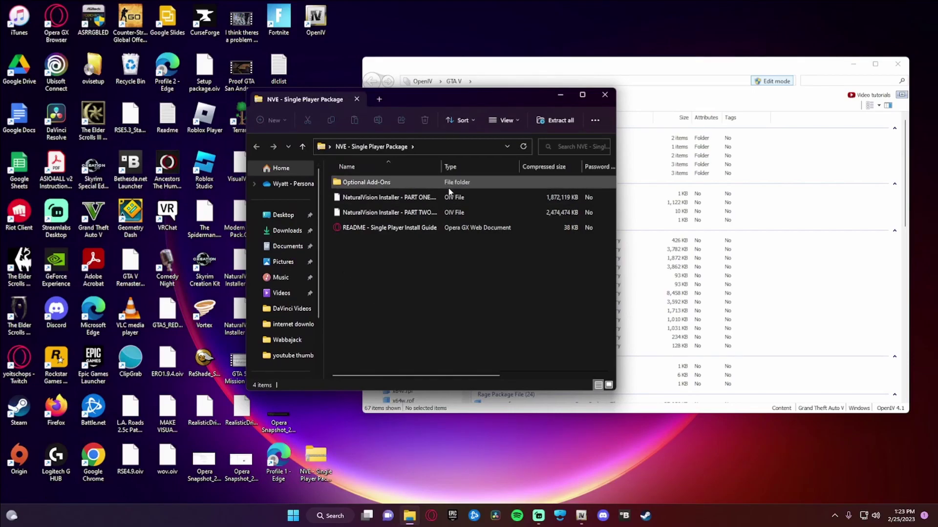
mouse_move(464, 97)
left_mouse_down()
mouse_move(284, 193)
mouse_move(246, 161)
left_mouse_up()
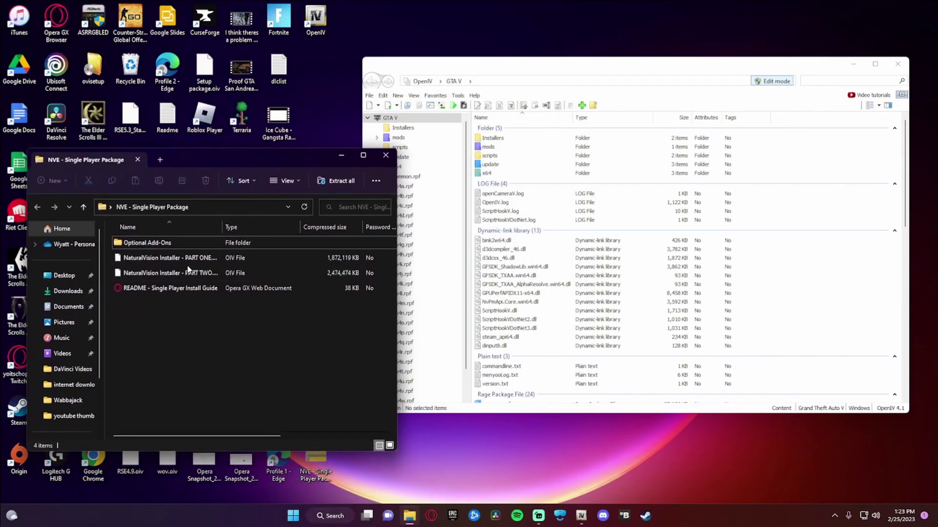
left_click(183, 258)
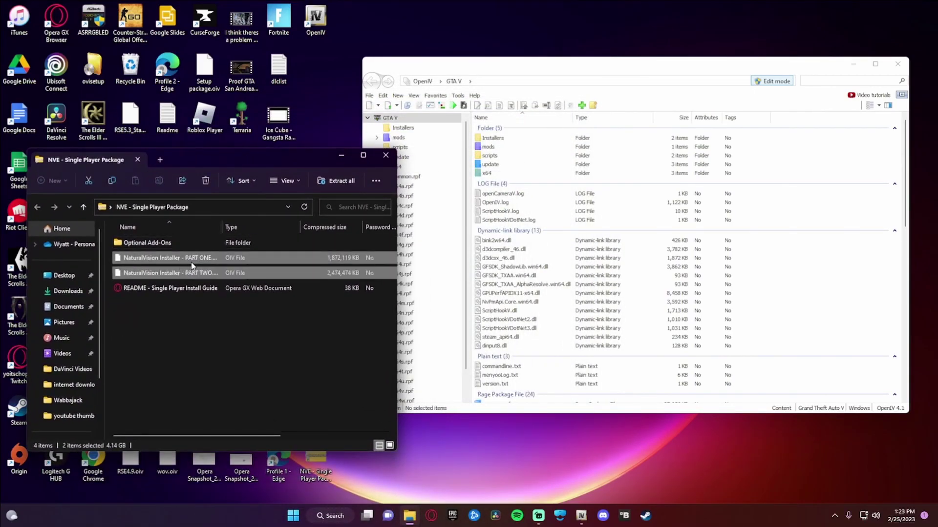
left_click_drag(189, 266, 419, 447)
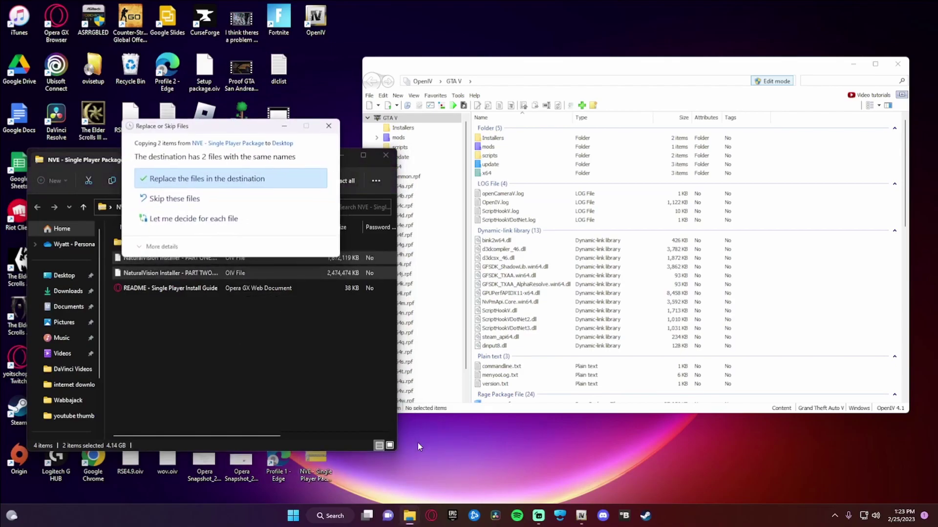
left_click(249, 181)
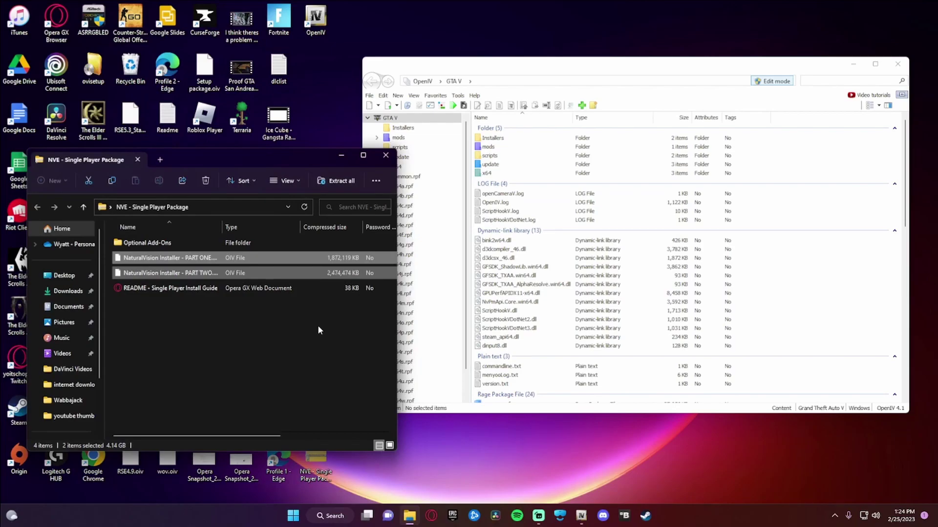
Start the Package installer and load 'NaturalVision Installer - PART ONE.oiv' from the Desktop.
left_click(386, 157)
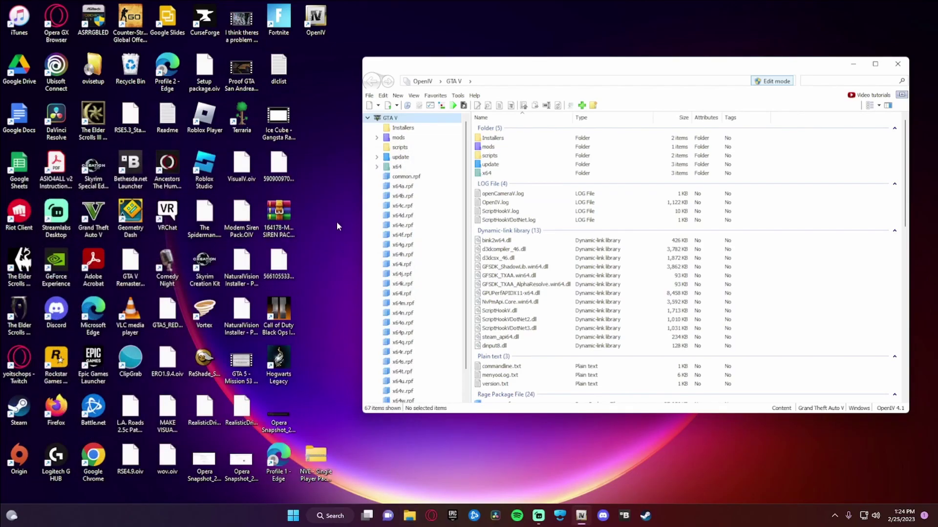
left_click(463, 104)
left_click(459, 150)
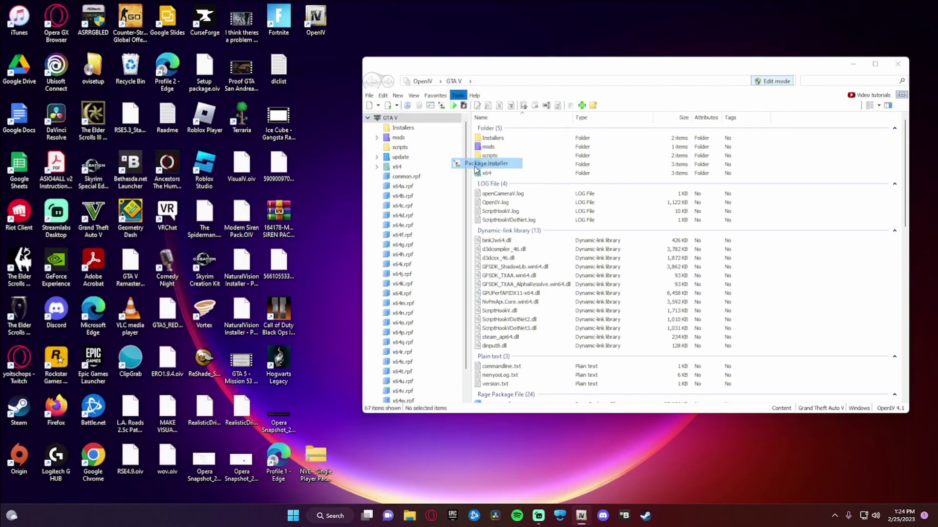
scroll(494, 244, "down", 3)
scroll(495, 243, "down", 1)
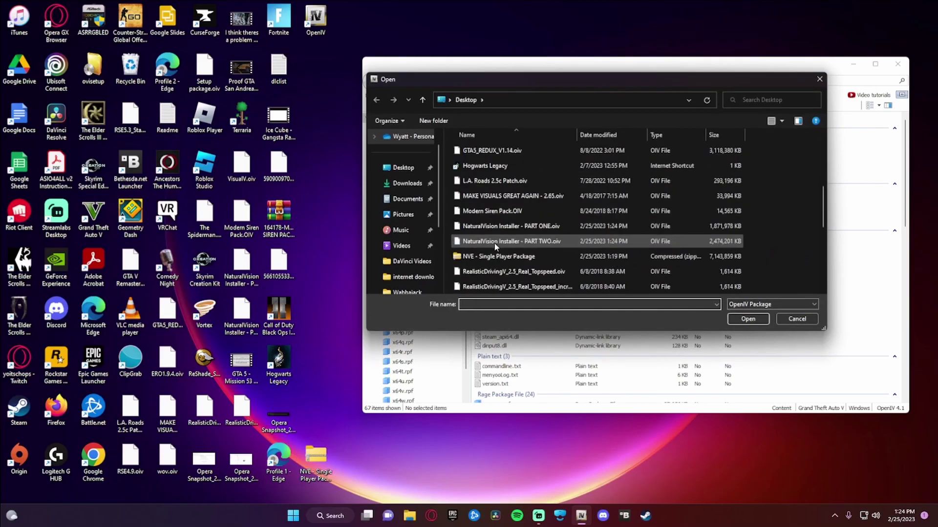
left_click(510, 225)
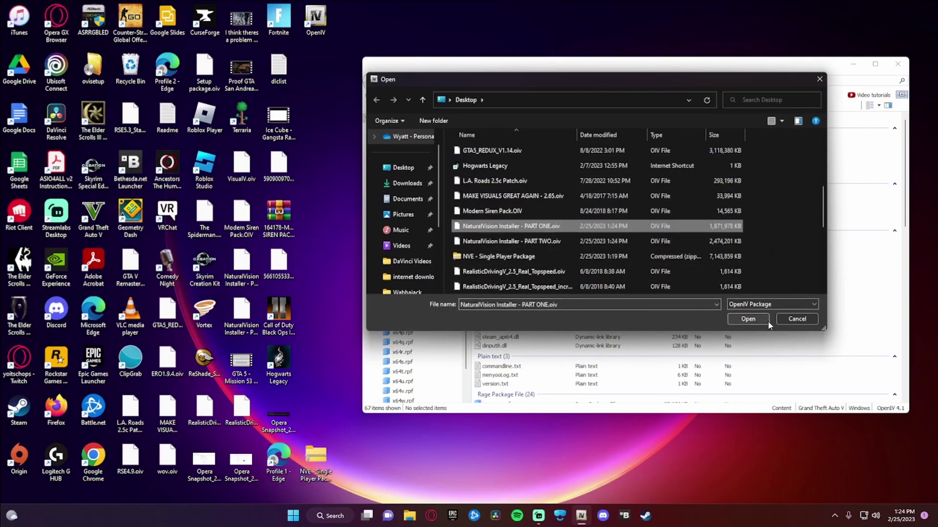
left_click(748, 319)
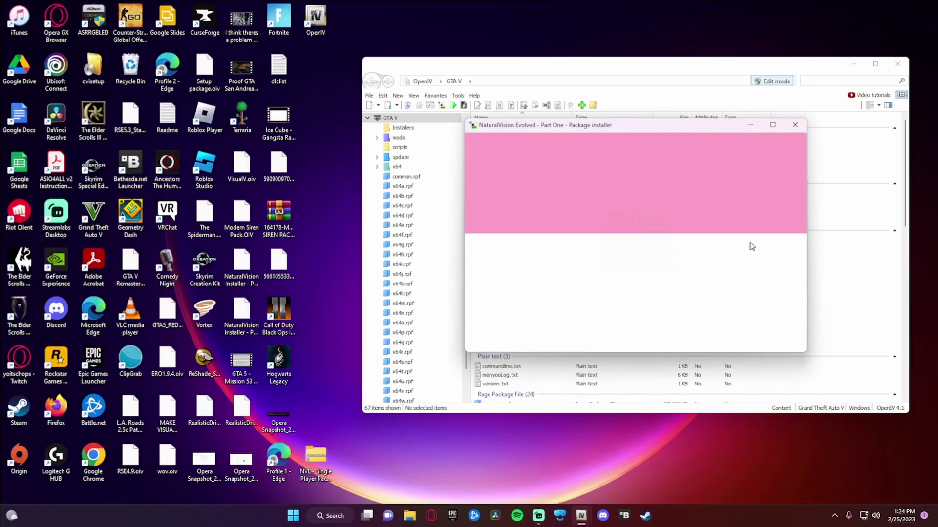
Install NaturalVision Evolved Part One into the 'mods' folder and confirm.
left_click(778, 202)
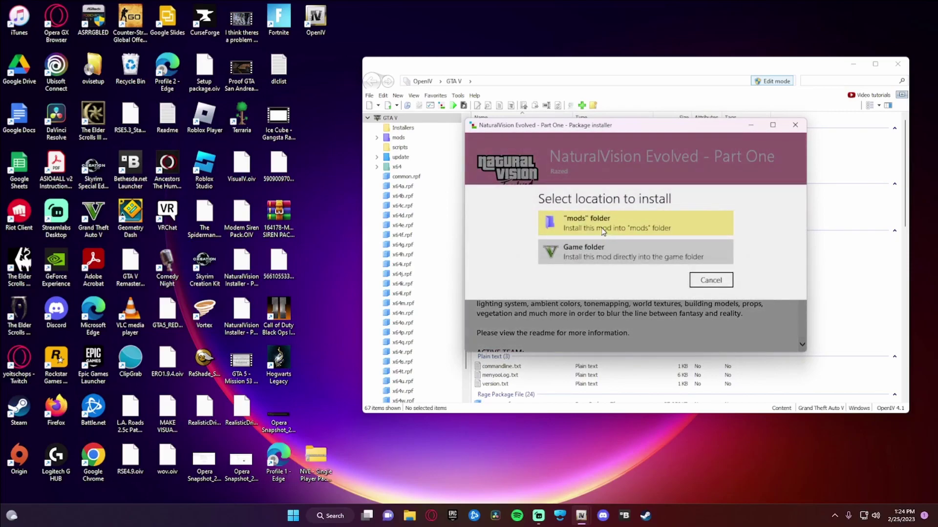
left_click(603, 232)
left_click(586, 271)
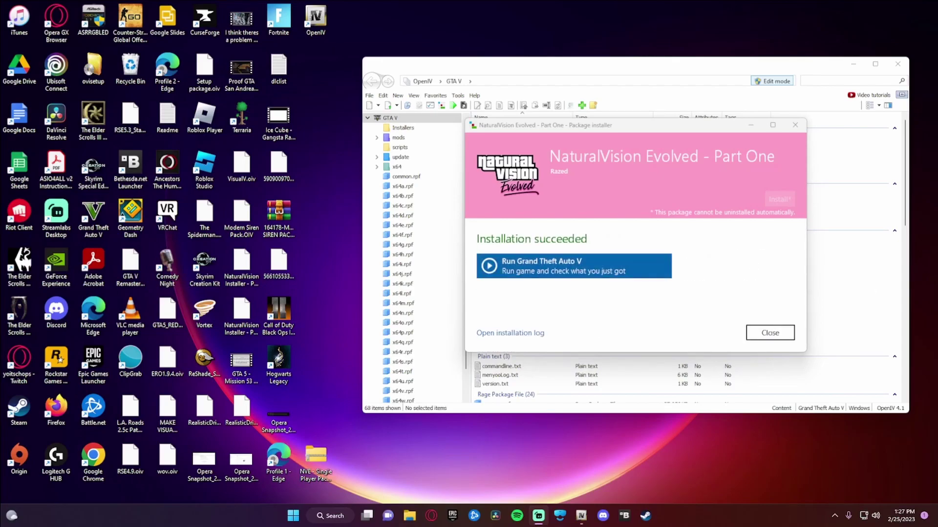
Load 'NaturalVision Installer - PART TWO.oiv' in the Package installer and install it to the mods folder.
left_click(751, 334)
left_click(582, 105)
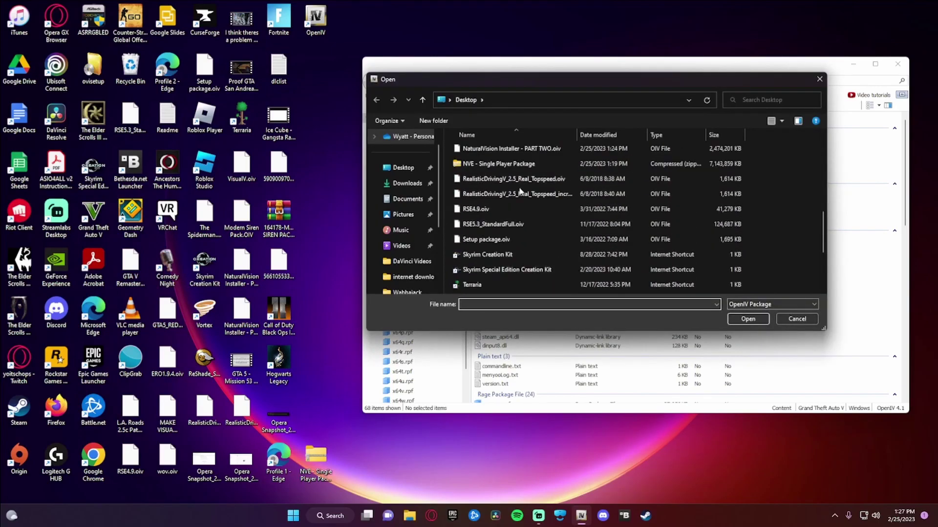
scroll(501, 220, "up", 3)
double_click(500, 284)
left_click(779, 199)
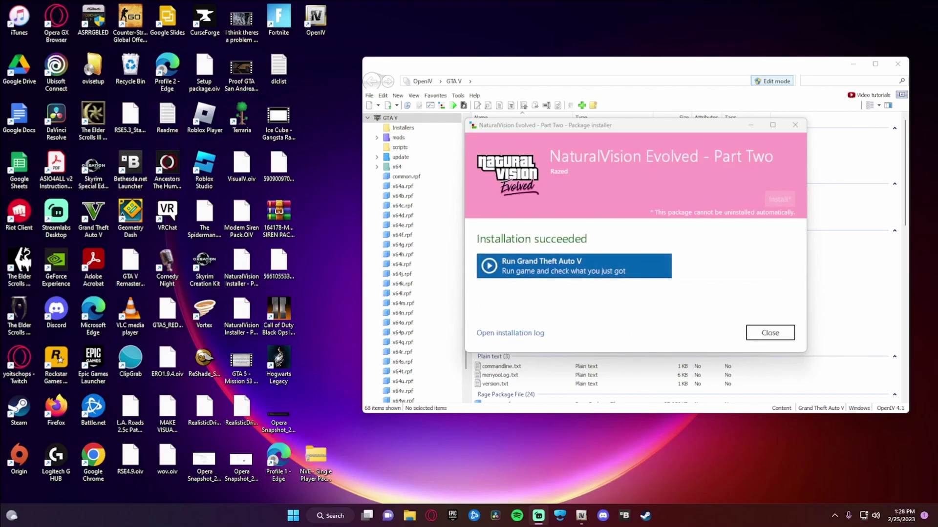
Show the desktop with Win+D and bring up a File Explorer window.
key("super+d")
key("super+e")
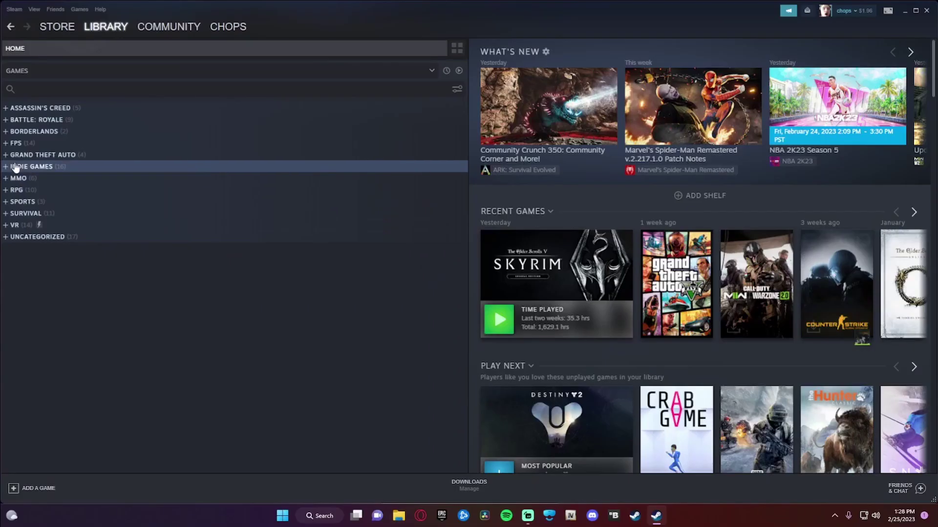
In the Steam library, browse Grand Theft Auto V's local files via Manage.
left_click(33, 155)
left_click(47, 189)
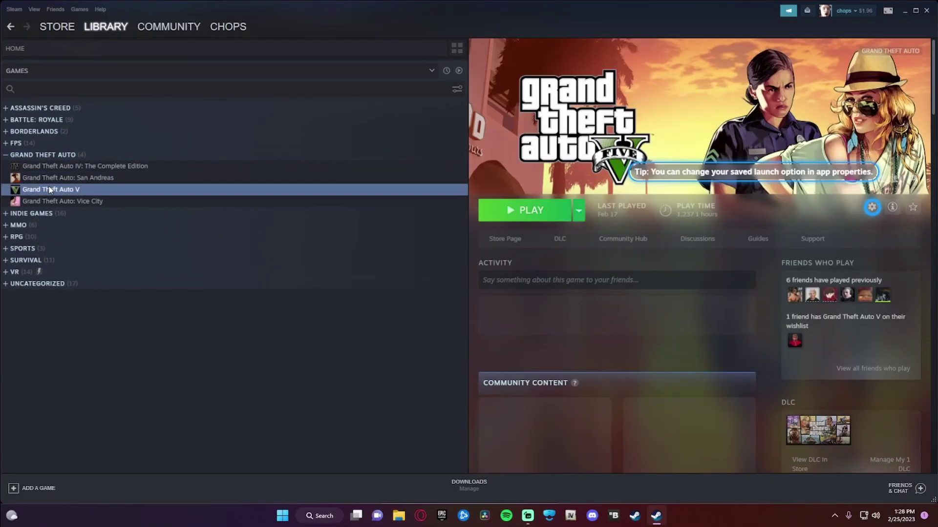
right_click(50, 189)
left_click(140, 276)
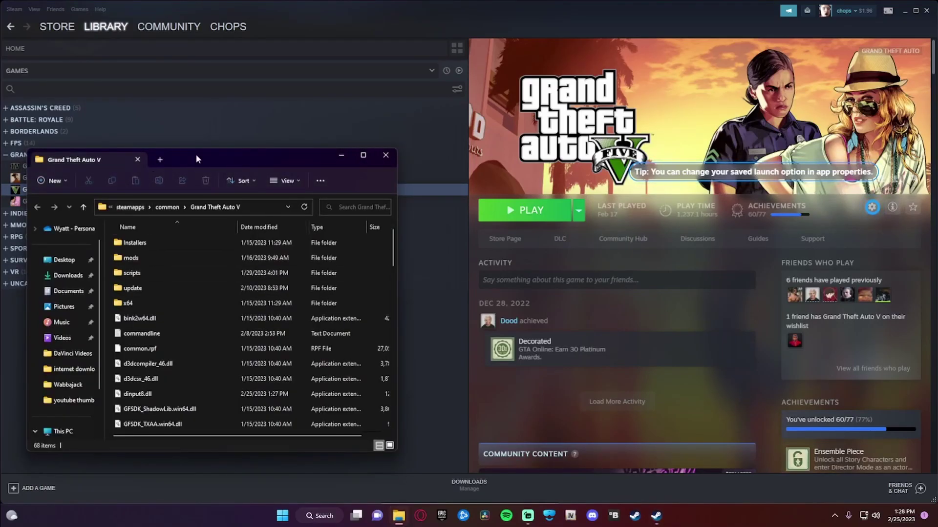
left_click_drag(196, 157, 402, 132)
scroll(421, 265, "down", 15)
scroll(422, 265, "up", 10)
scroll(379, 257, "up", 5)
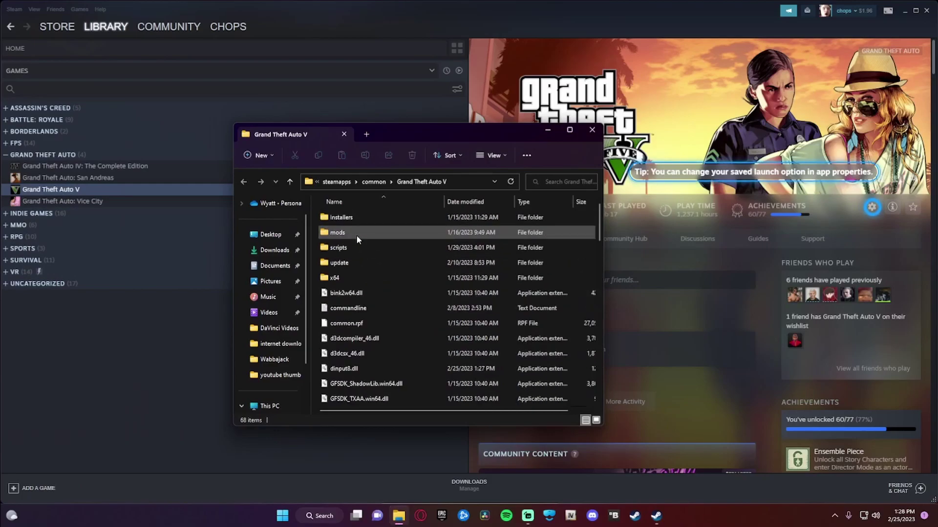
Navigate the game folder down into mods, then update and x64.
double_click(356, 235)
double_click(355, 219)
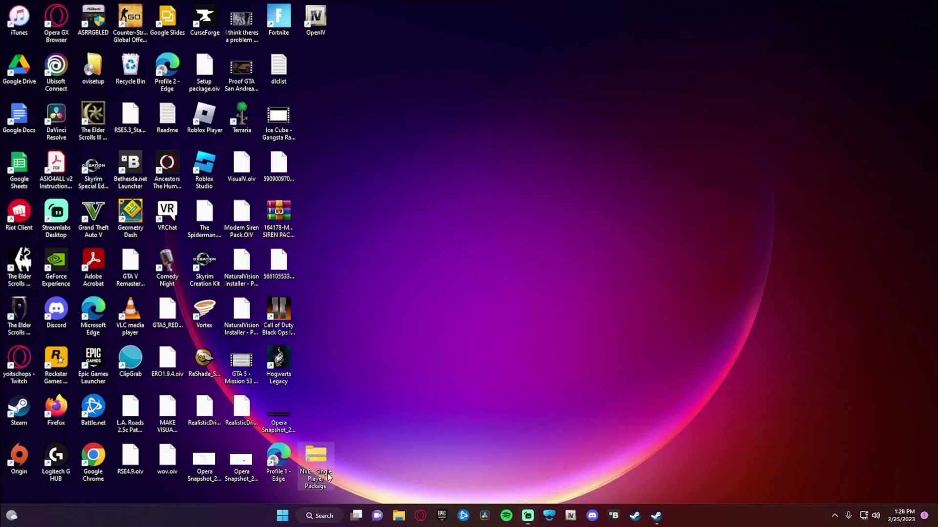
Go into the NVE - Single Player Package's Optional Add-Ons folder.
double_click(327, 473)
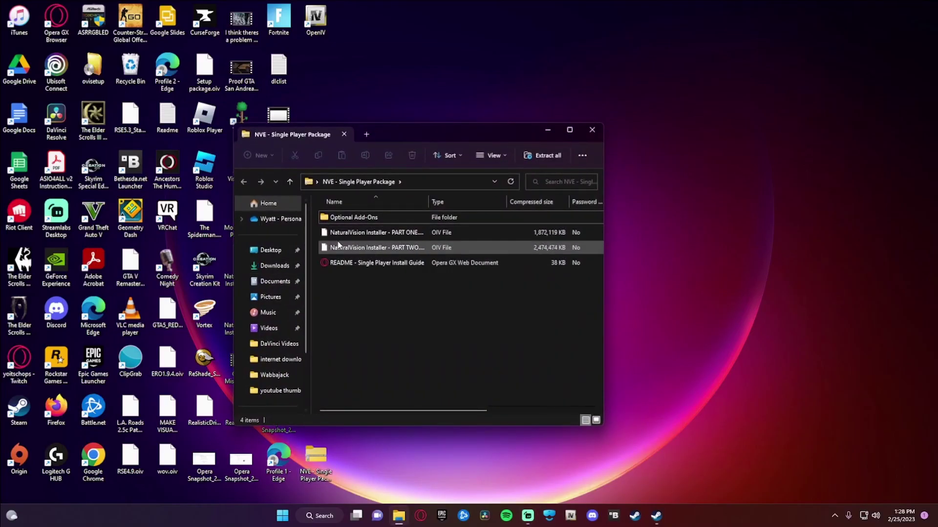
double_click(359, 217)
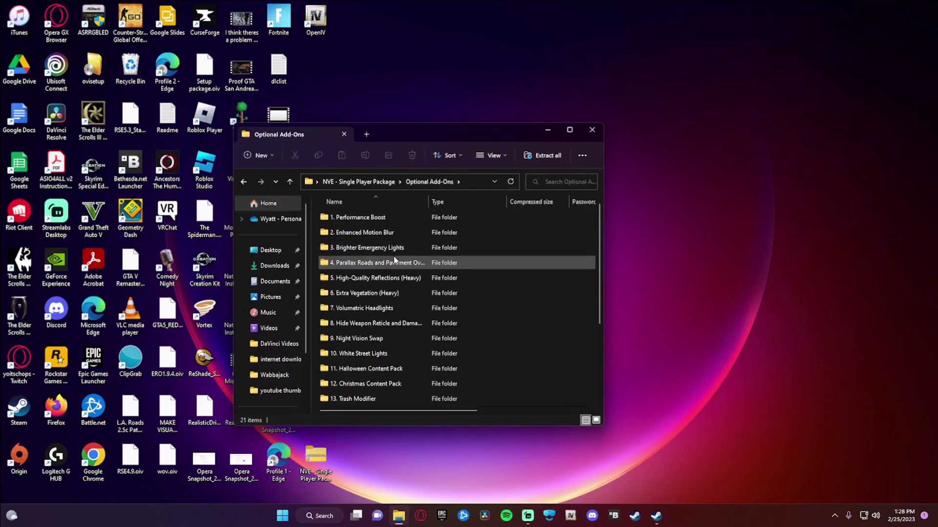
scroll(392, 272, "down", 3)
scroll(388, 360, "up", 3)
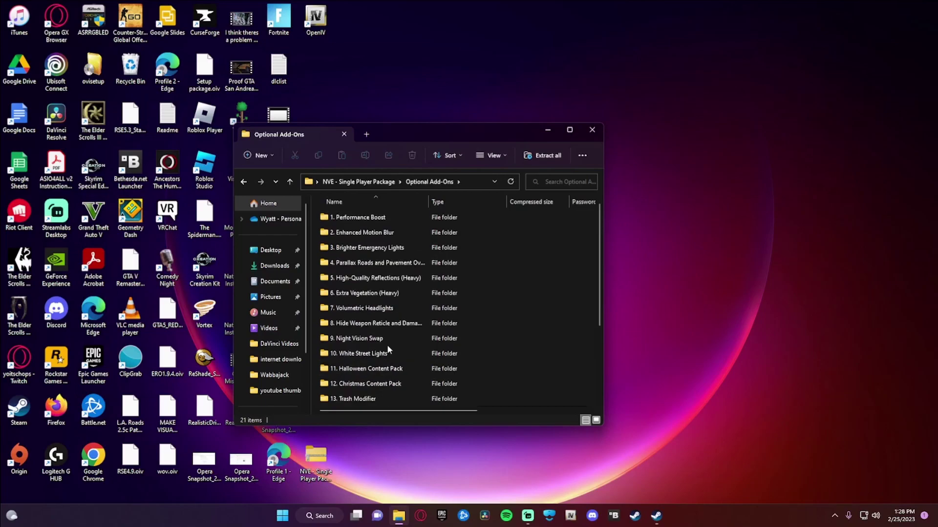
Peek inside the Performance Boost, Parallax Roads, Halloween Content Pack and Gameconfig for Vehicle Mods add-ons, returning to the list each time.
double_click(368, 217)
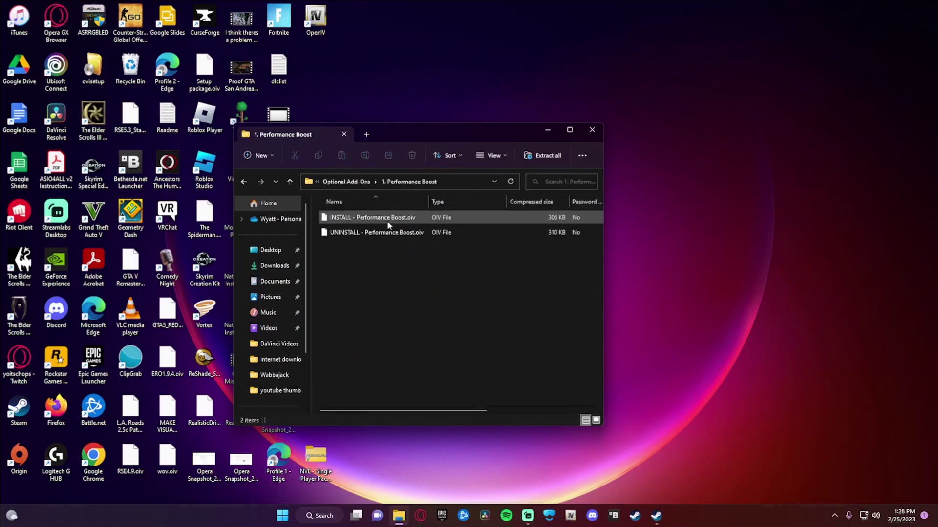
key("alt+Left")
double_click(360, 249)
key("alt+Left")
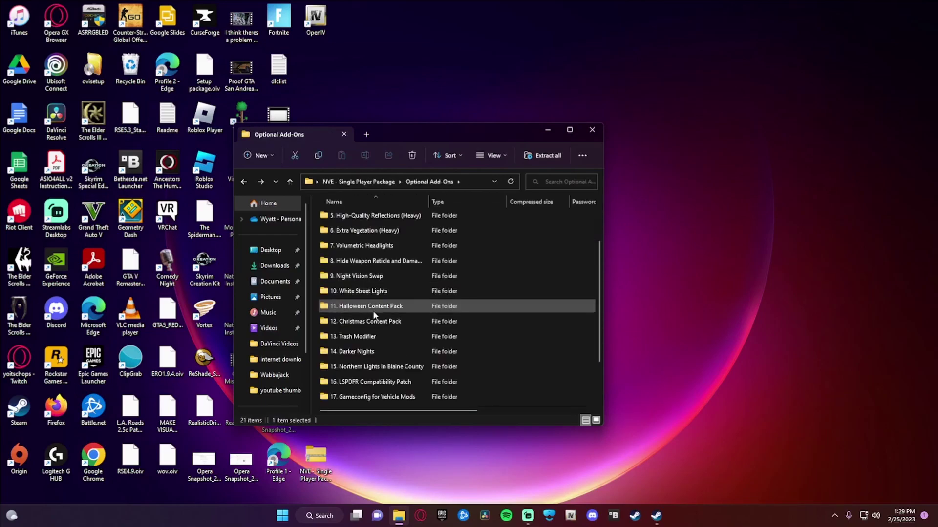
double_click(373, 308)
key("alt+Left")
double_click(368, 339)
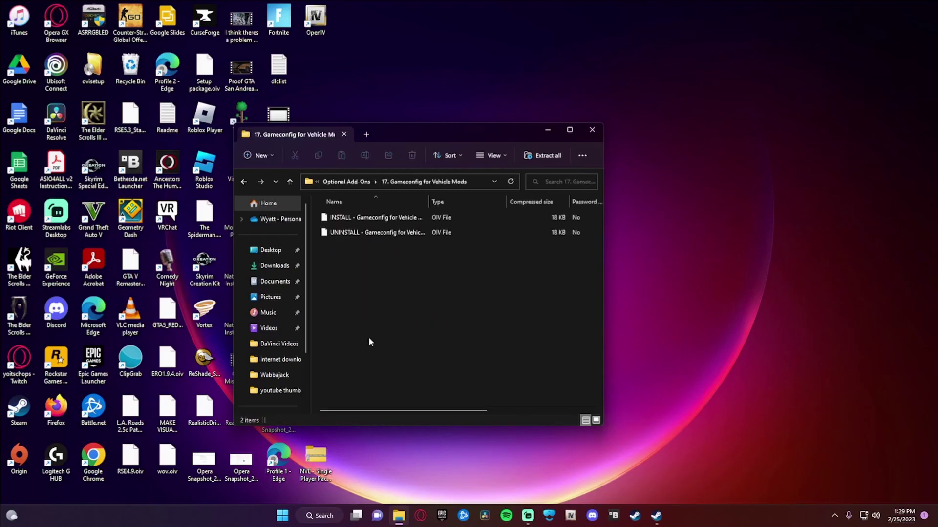
key("alt+Left")
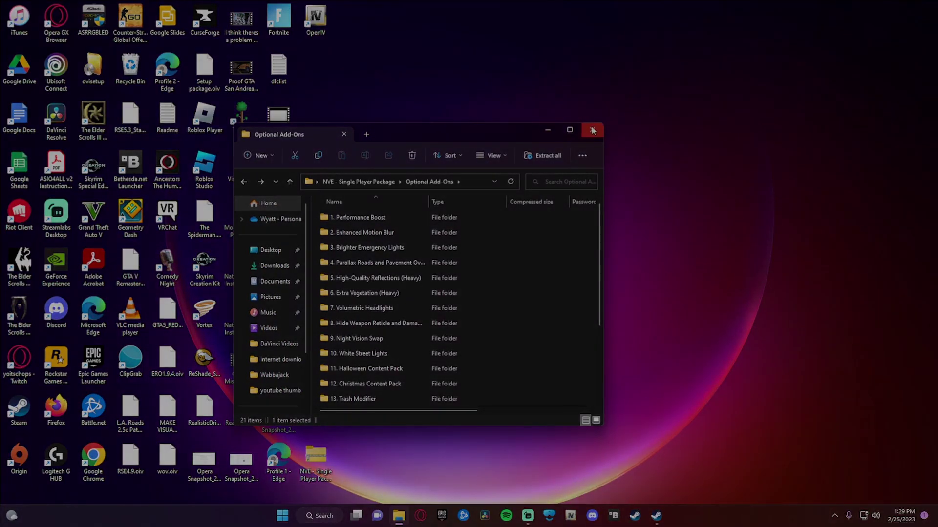